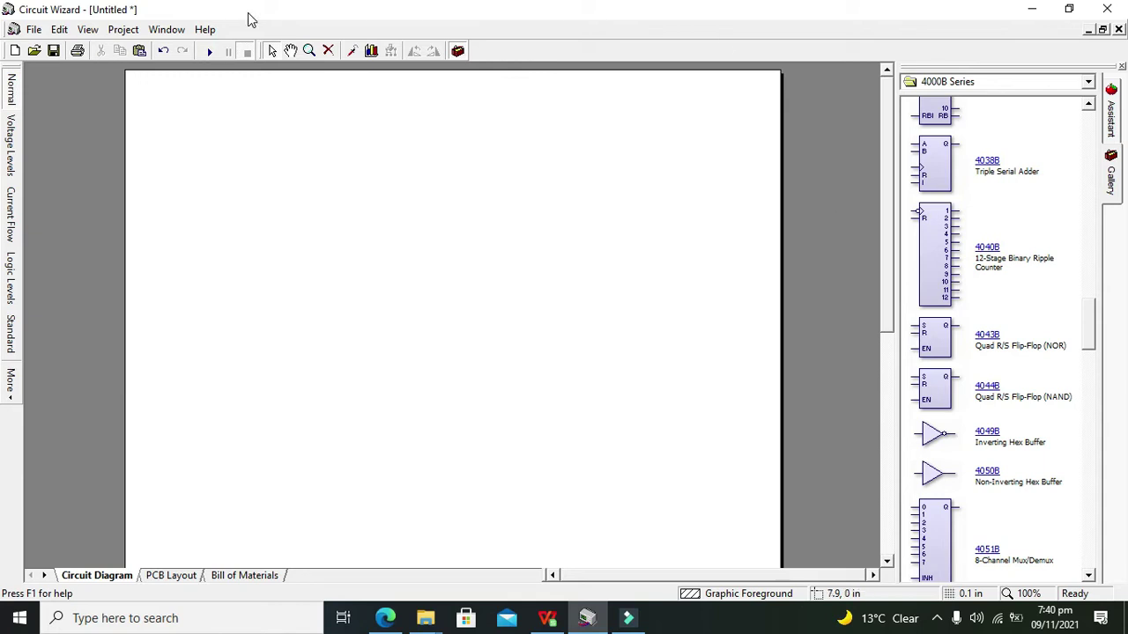
- Create a new blank project from the Electronics Project template
left_click(35, 30)
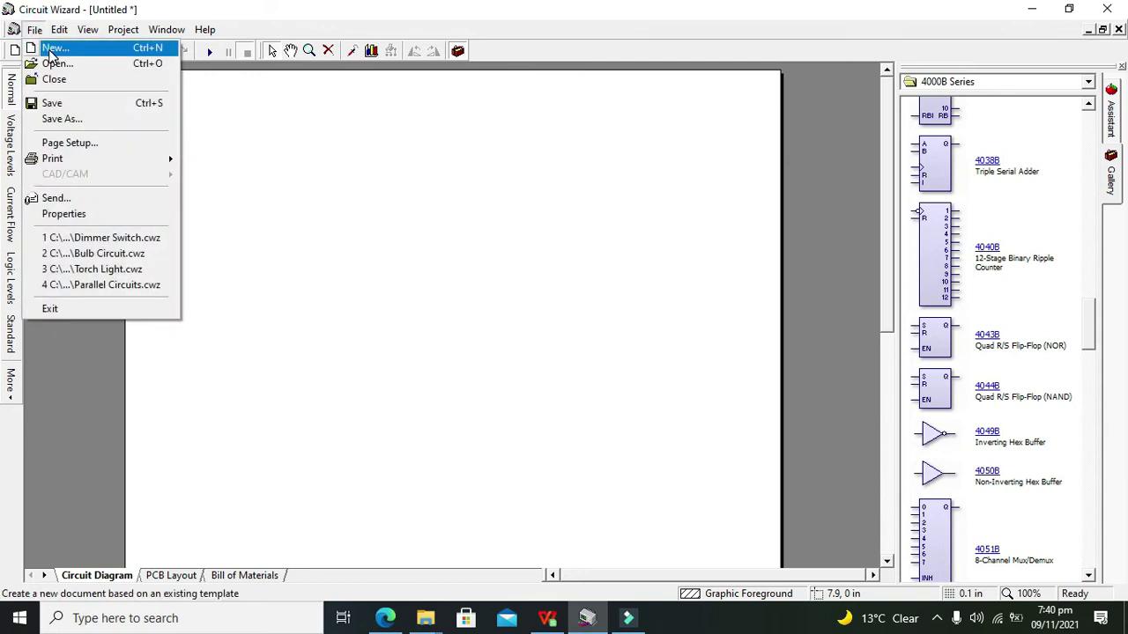
left_click(52, 48)
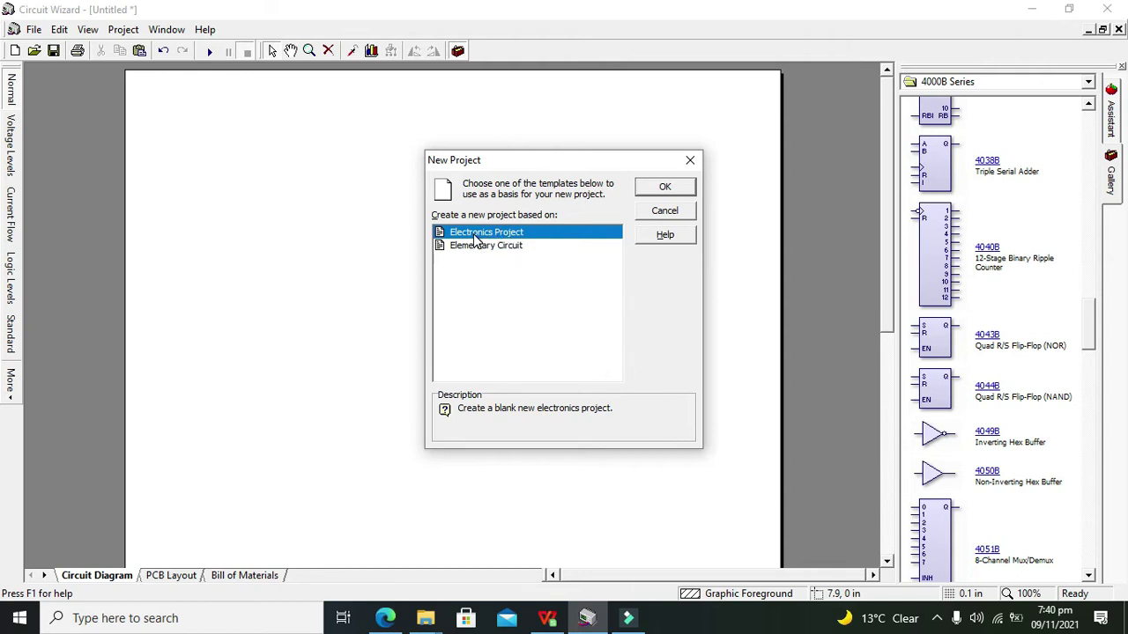
left_click(664, 191)
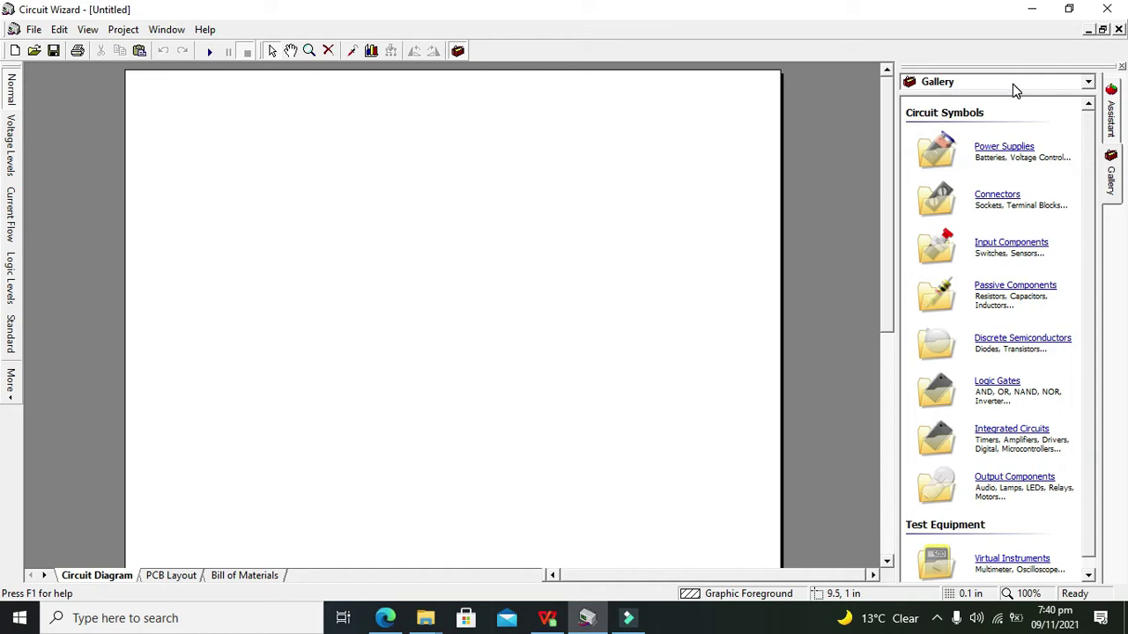
- Place a 4043B Quad R/S Flip-Flop from the 4000B Series gallery mid-diagram as IC1a
left_click(1013, 84)
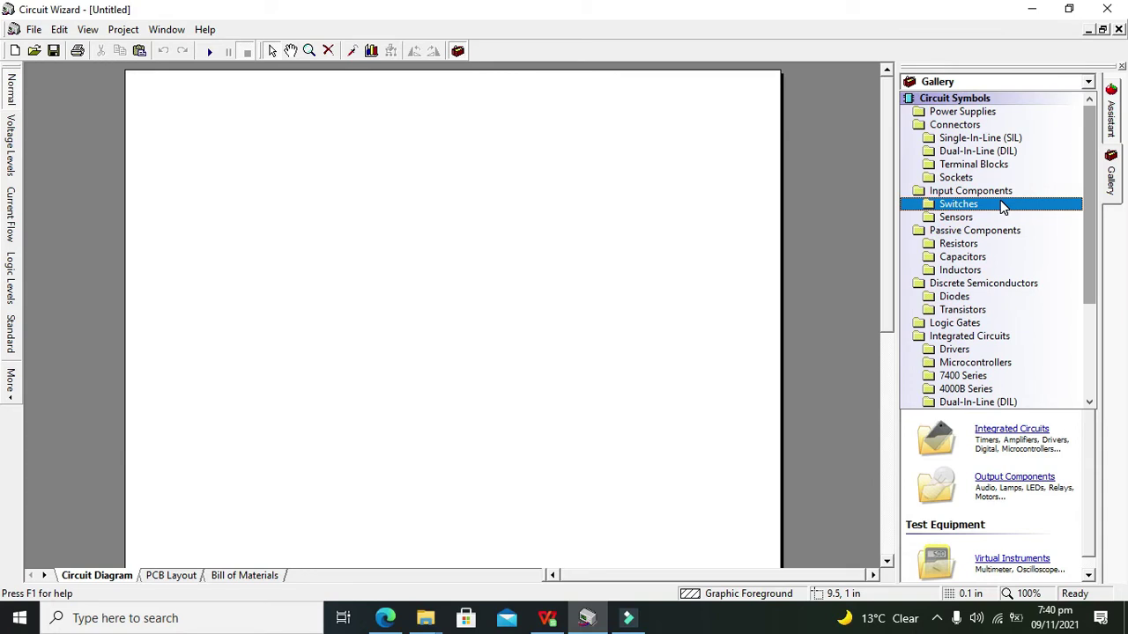
left_click(958, 389)
left_click_drag(1093, 132, 1084, 334)
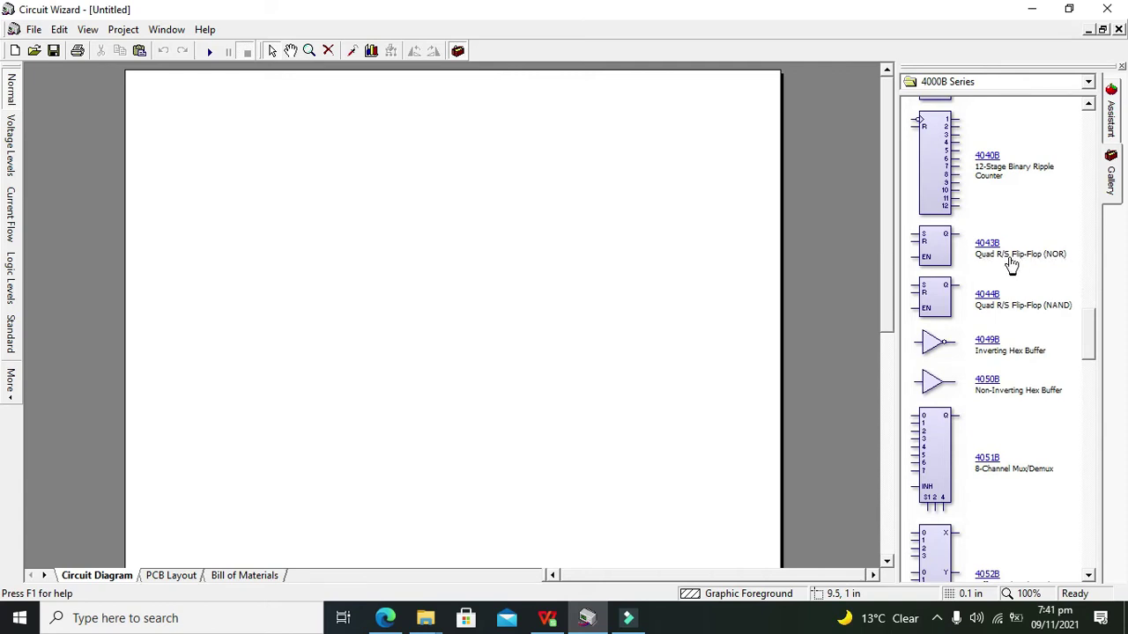
left_click_drag(1010, 257, 455, 325)
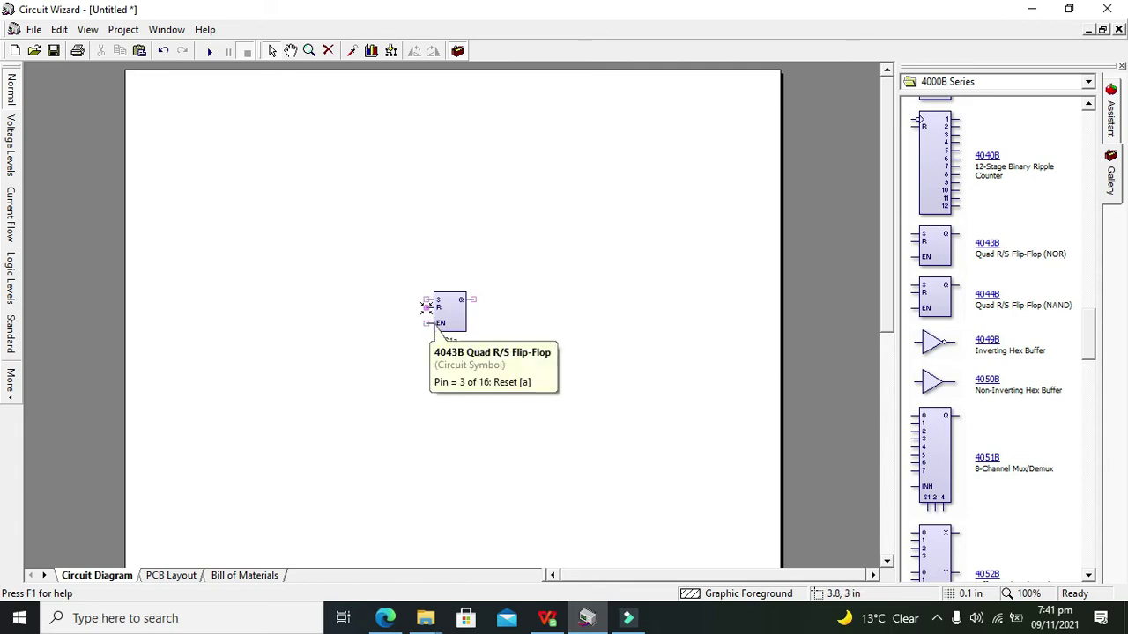
- From the Logic Gates gallery, add two logic inputs left of IC1a and one output right
left_click(548, 303)
left_click(985, 83)
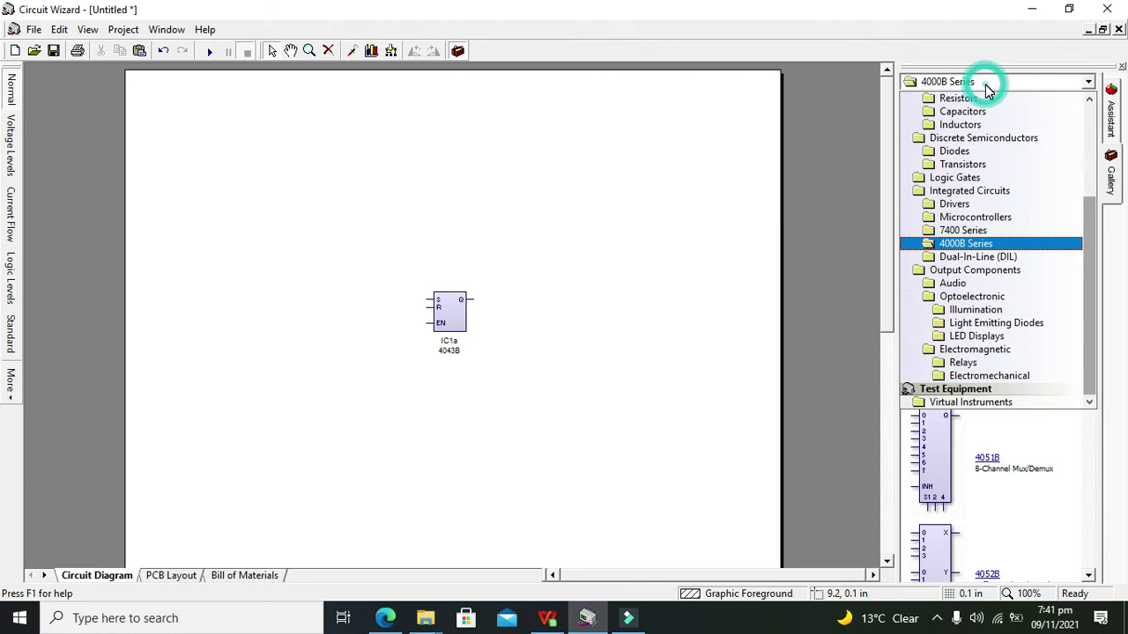
scroll(1089, 113, "up", 4)
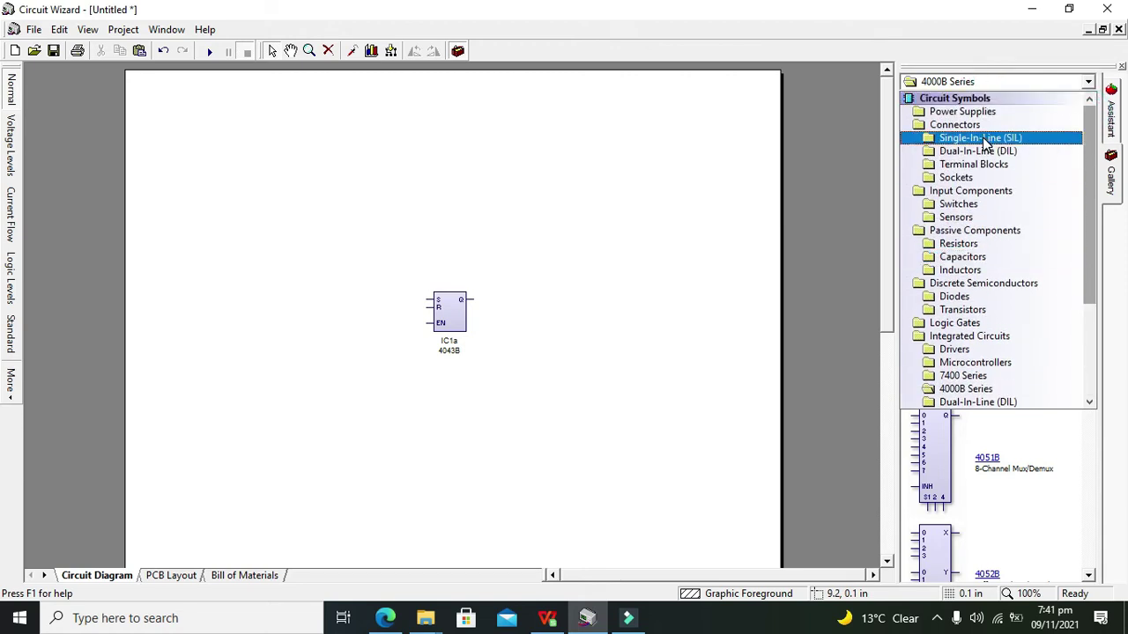
left_click(977, 323)
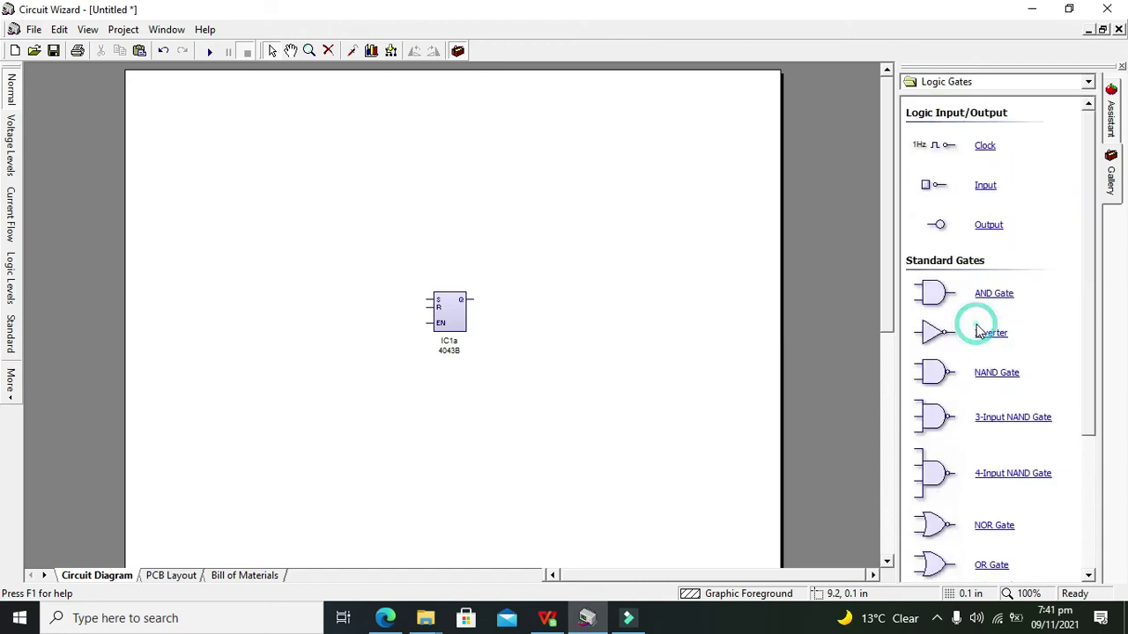
left_click_drag(931, 184, 340, 294)
left_click_drag(924, 182, 347, 321)
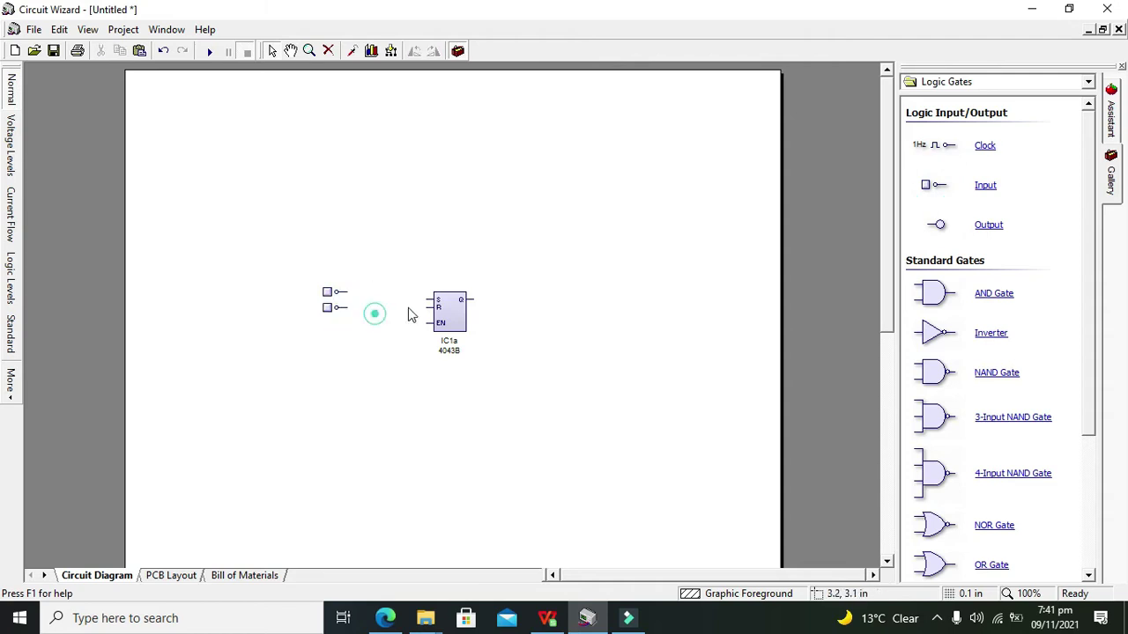
mouse_move(937, 225)
left_mouse_down()
mouse_move(629, 269)
mouse_move(529, 307)
mouse_move(469, 300)
mouse_move(549, 312)
mouse_move(546, 327)
left_mouse_up()
left_click(498, 323)
- Wire IC1a's Q pin to the logic output and its S pin to the upper input
left_click_drag(470, 300, 511, 299)
left_click(445, 257)
left_click_drag(282, 274, 381, 356)
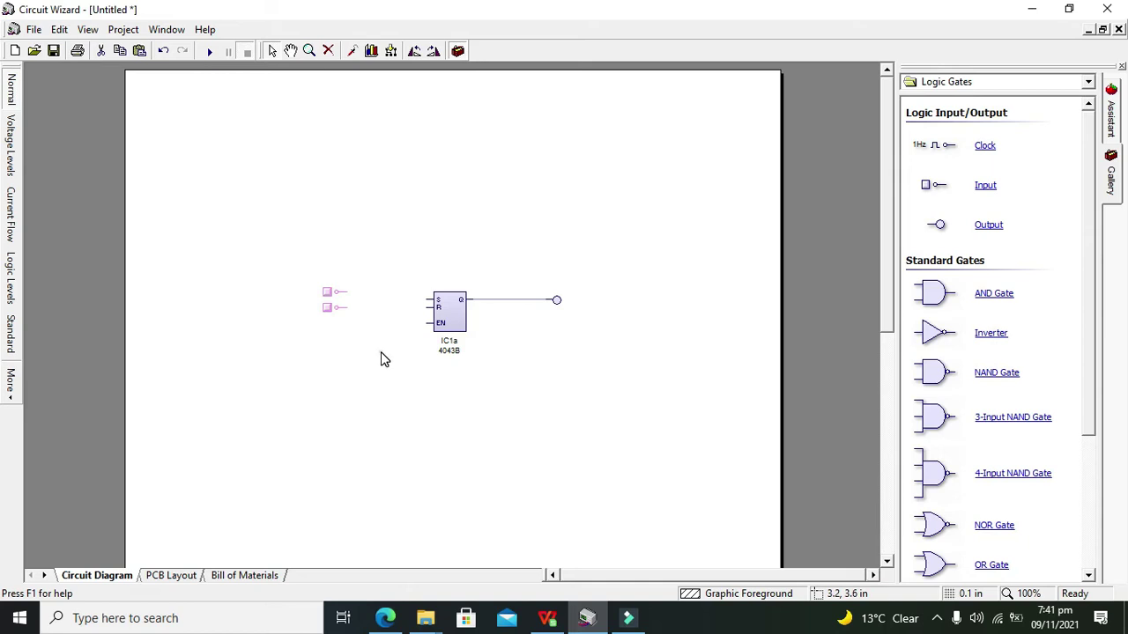
left_click(379, 353)
mouse_move(427, 301)
left_mouse_down()
mouse_move(349, 291)
mouse_move(430, 307)
left_mouse_up()
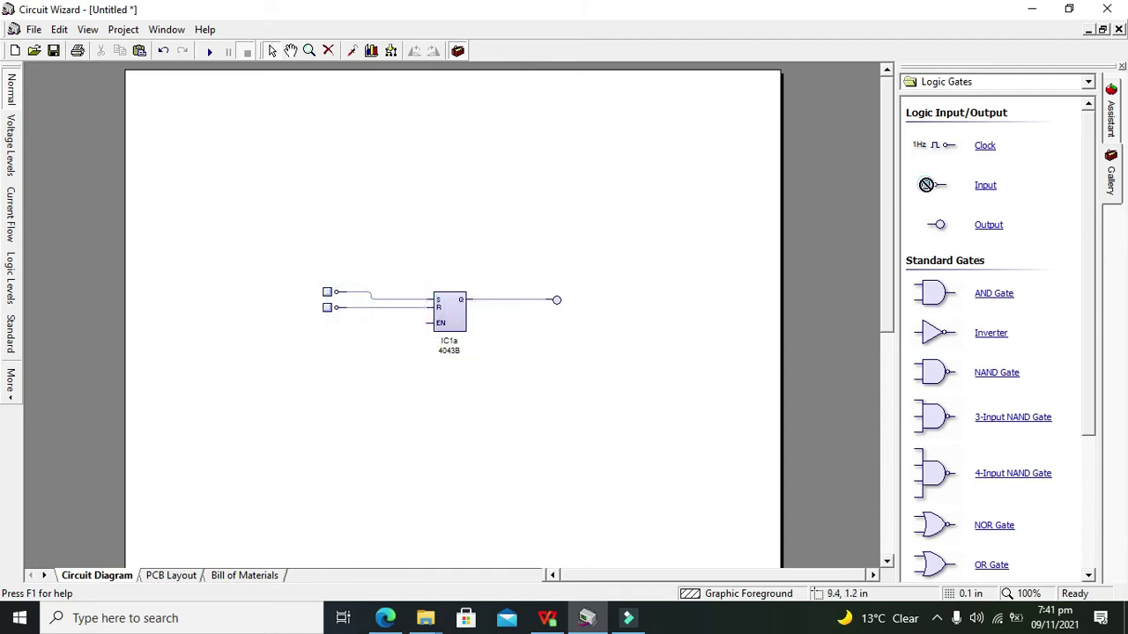
- Add a third logic input below the others for EN and set it high
left_click_drag(927, 183, 428, 322)
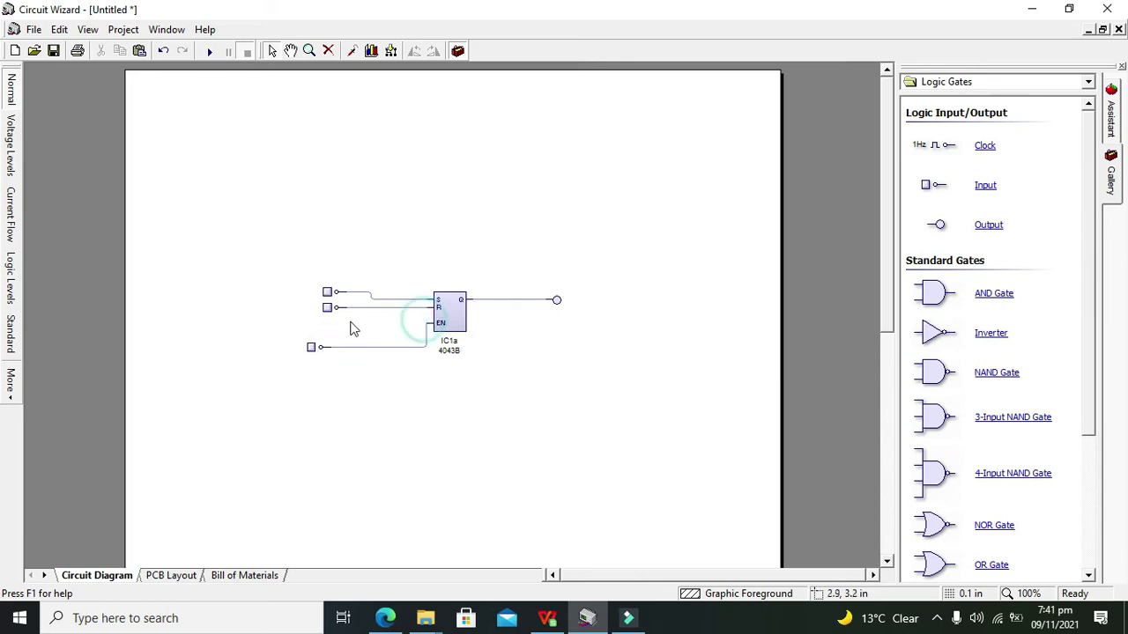
left_click(312, 349)
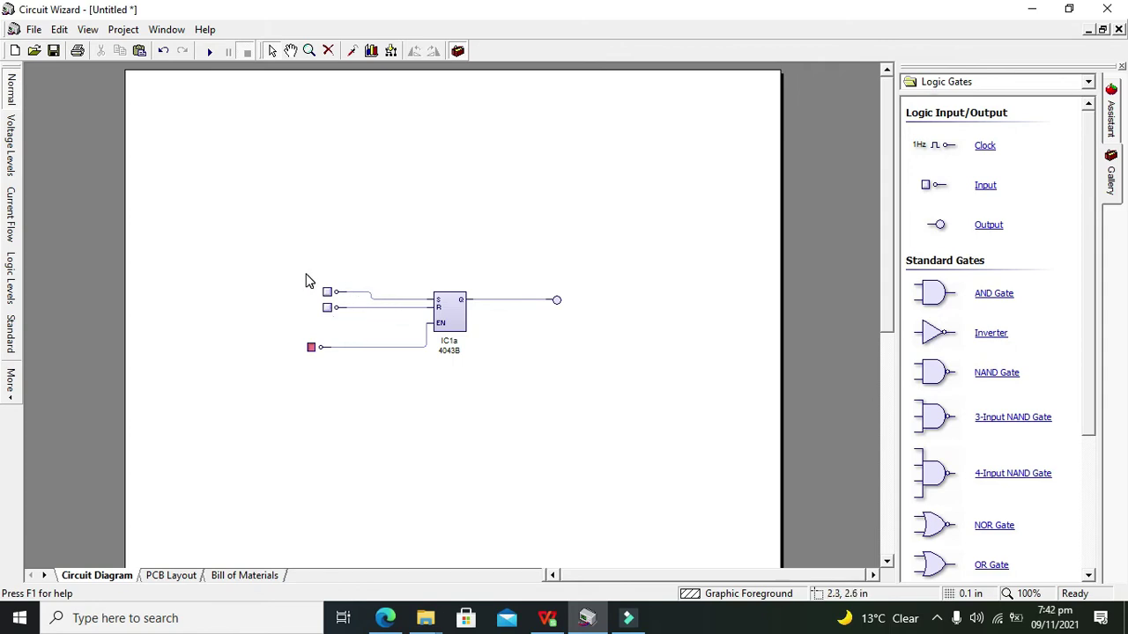
left_click_drag(306, 275, 348, 328)
left_click(345, 252)
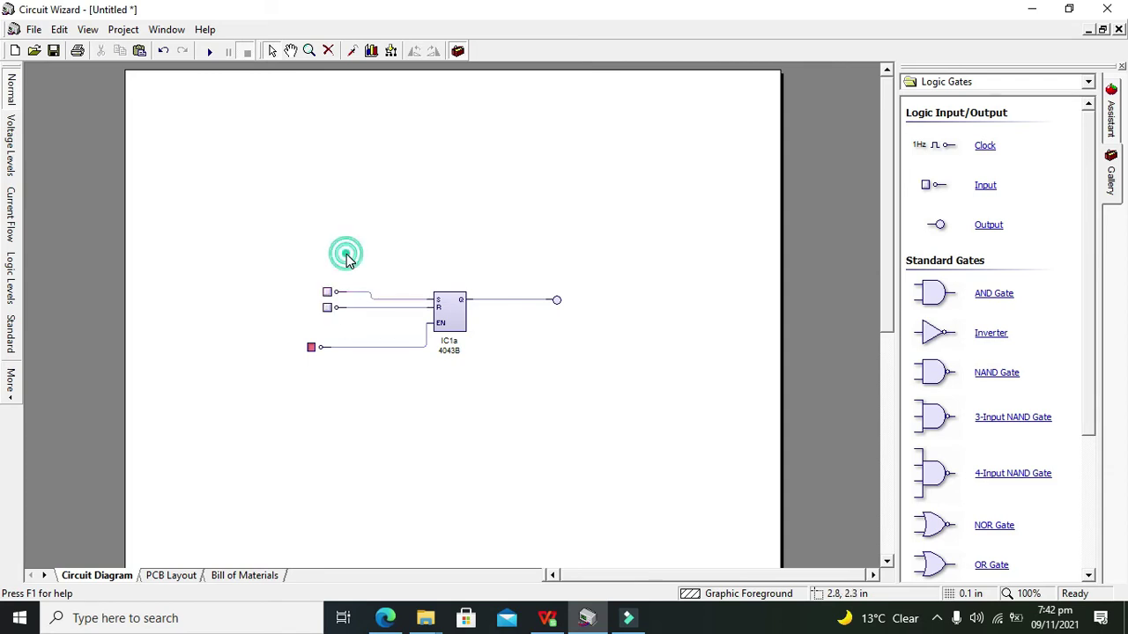
- Toggle the S input's logic state, ending with S and R low, EN high, output low
left_click(328, 296)
left_click(328, 295)
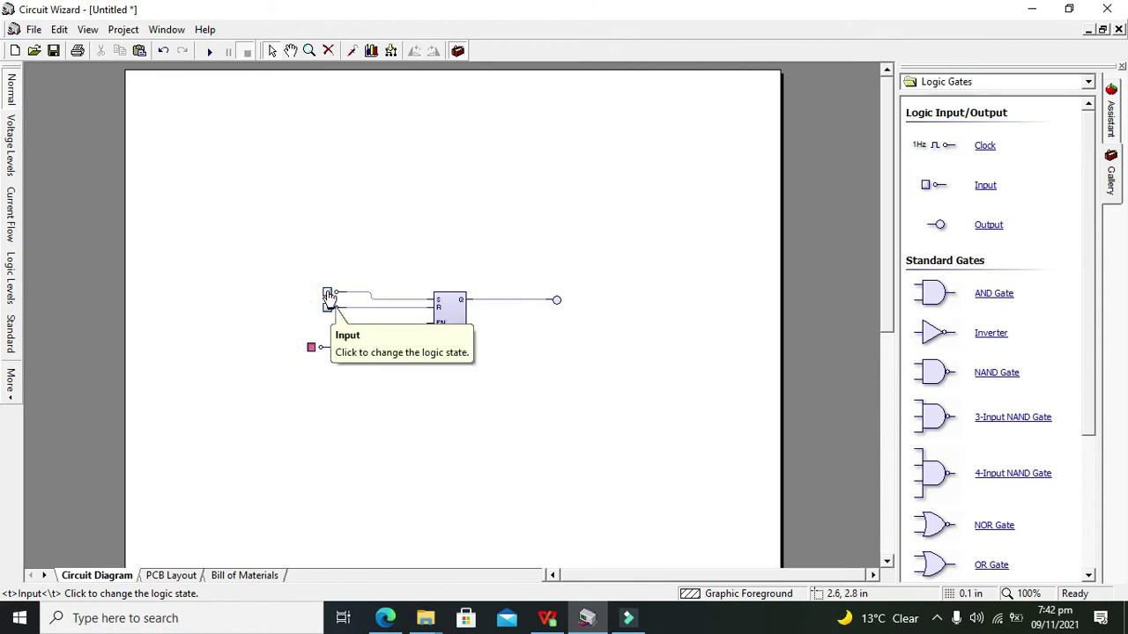
left_click(328, 295)
left_click(328, 295)
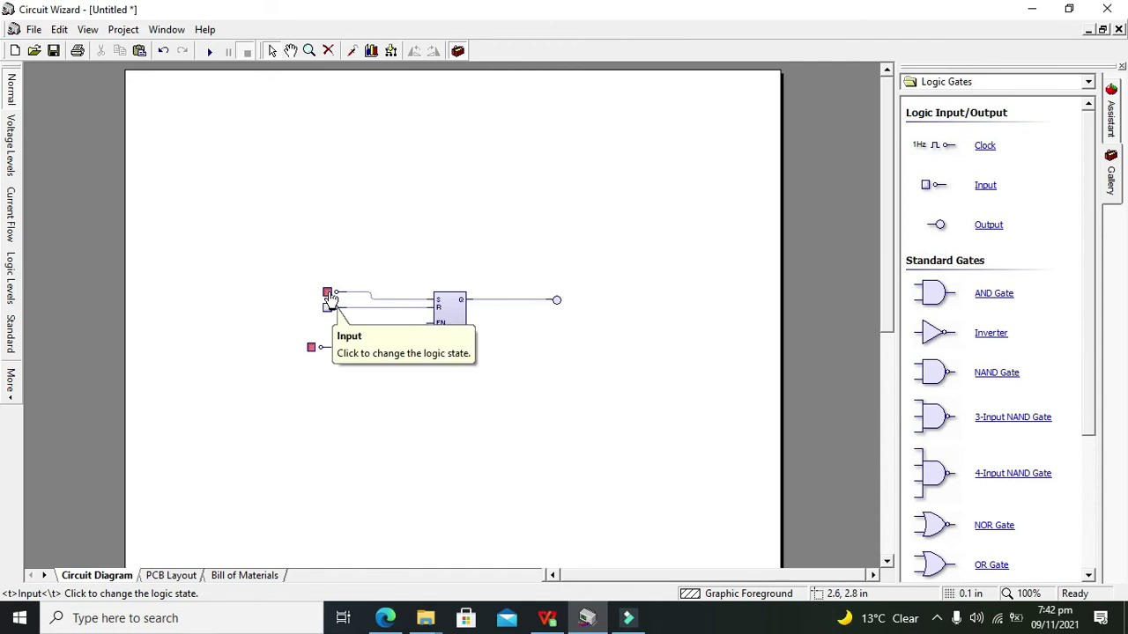
left_click(328, 295)
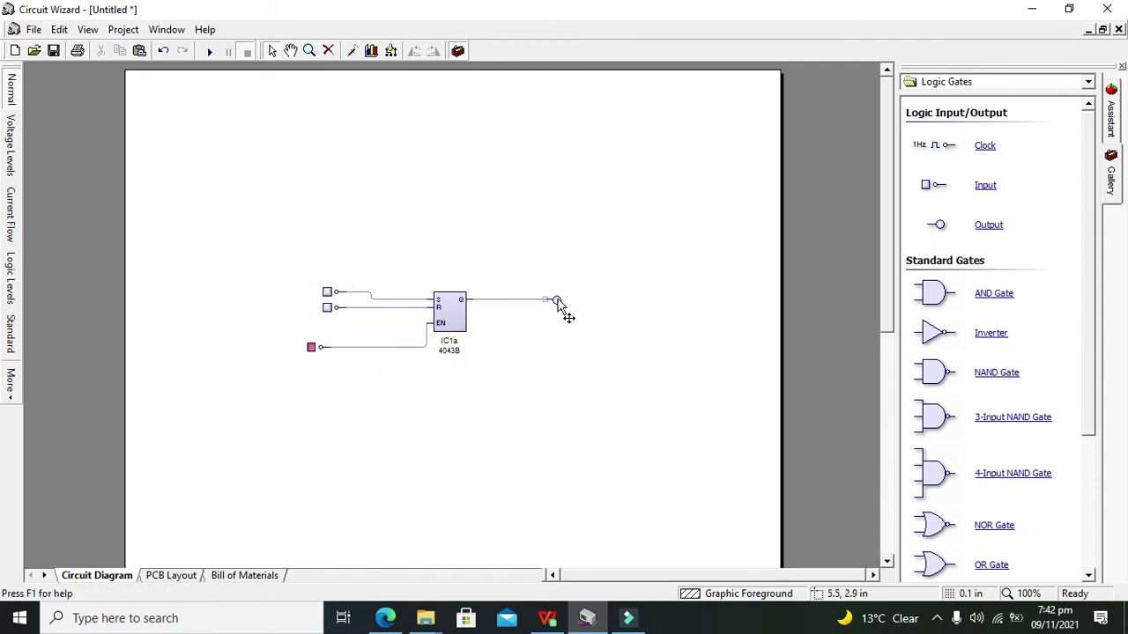
left_click(328, 297)
left_click(328, 299)
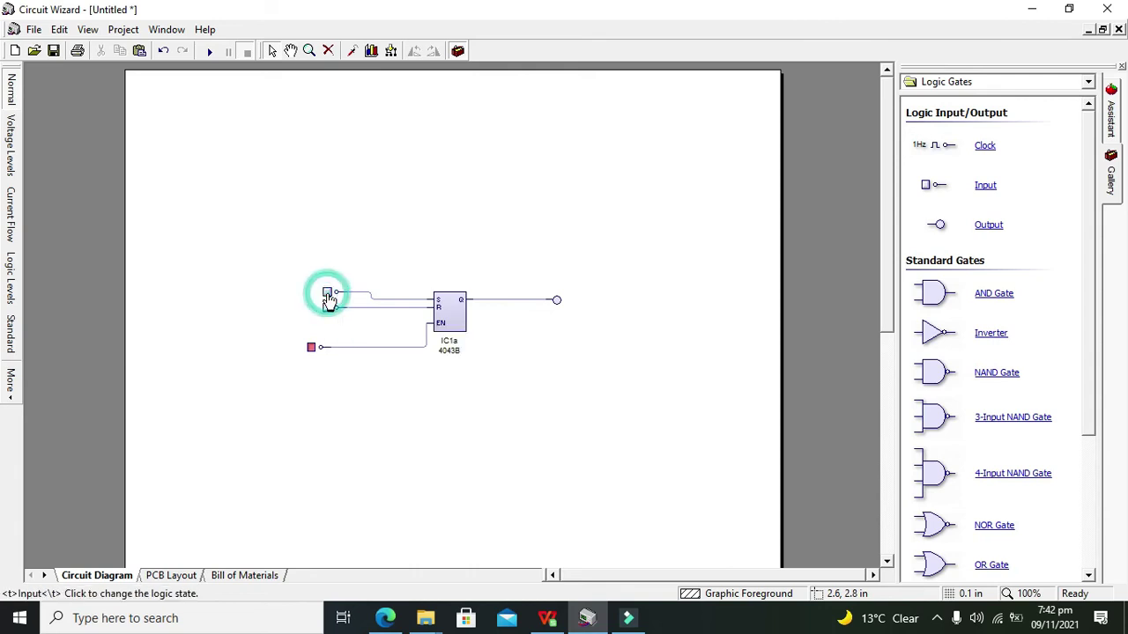
- Start the simulation and set the S input high
left_click(210, 52)
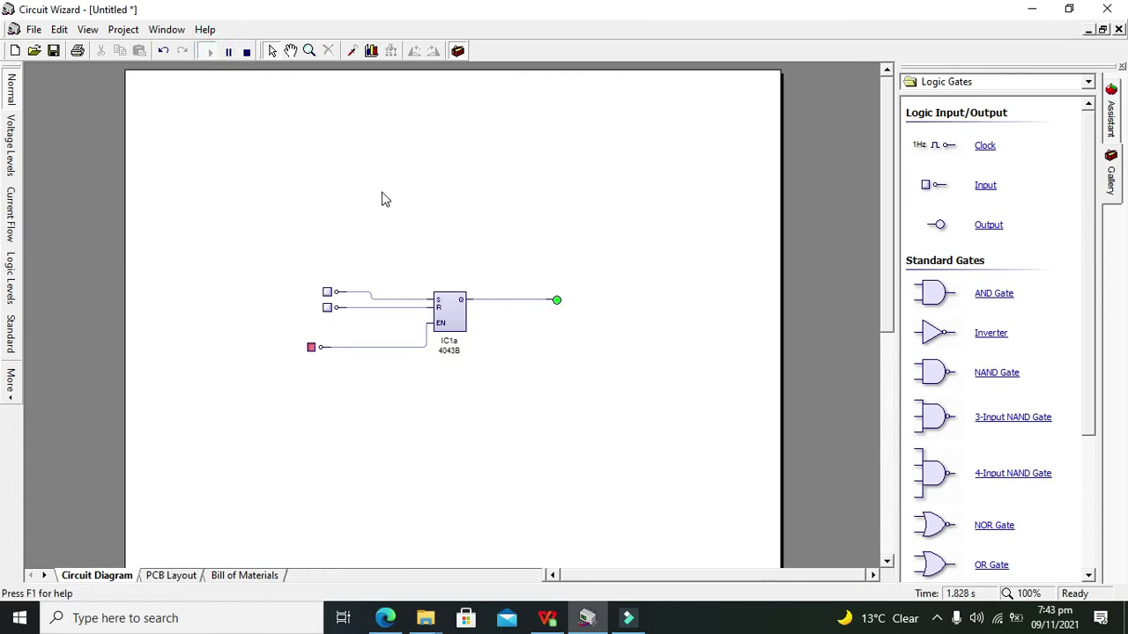
left_click(327, 292)
mouse_move(559, 305)
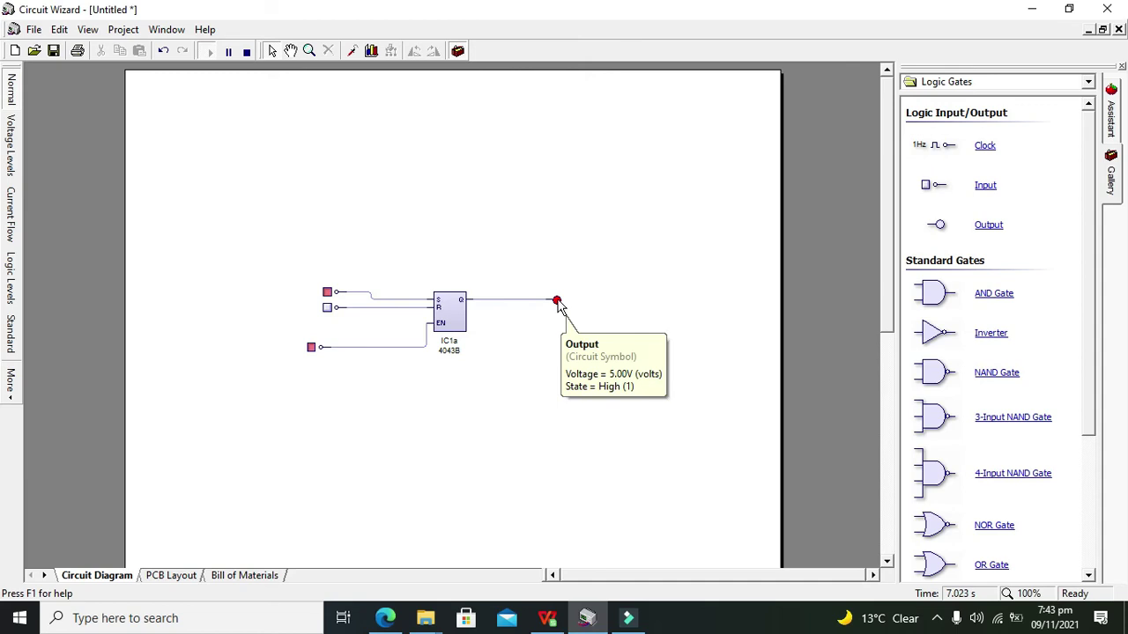
- Toggle S and return it low, leaving the output latched high at 5.00V
left_click(327, 294)
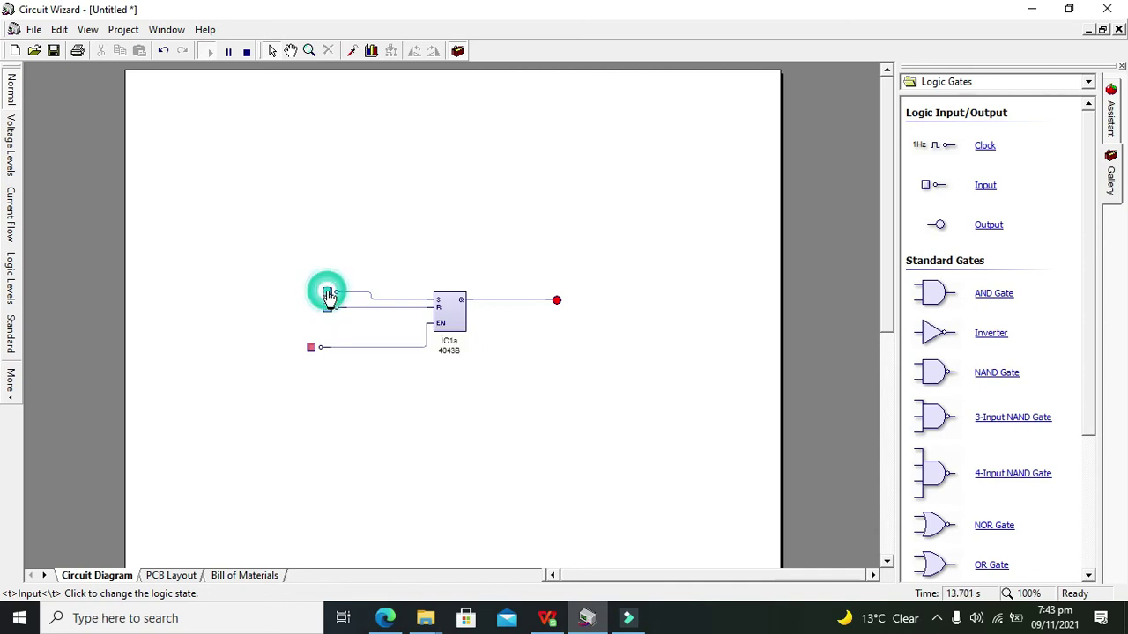
left_click(328, 295)
left_click(328, 294)
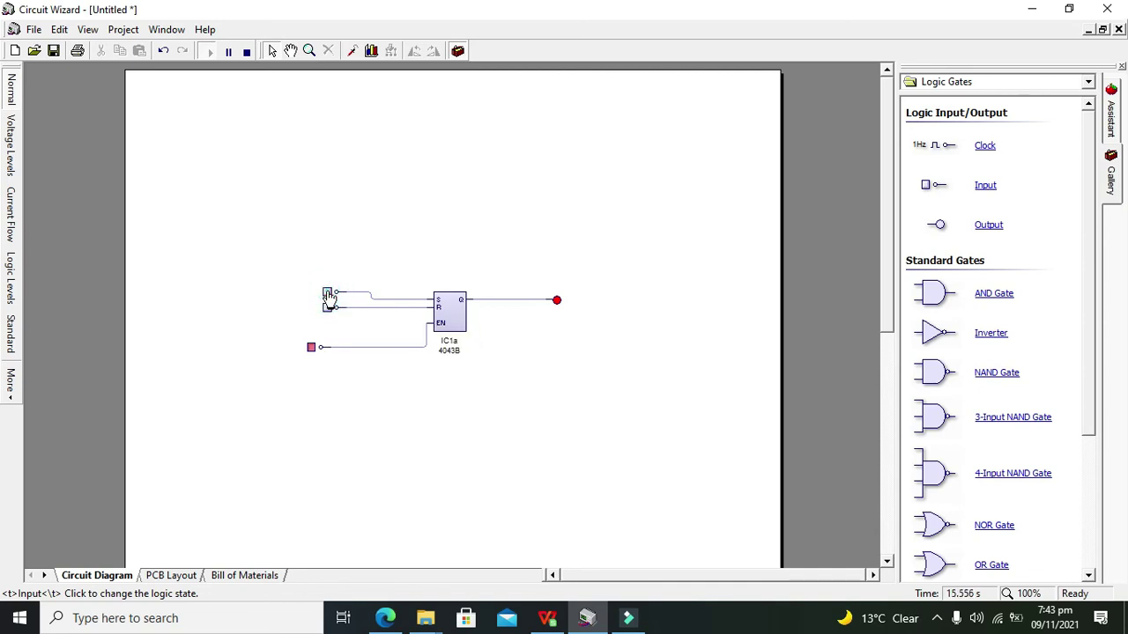
left_click(328, 294)
left_click(328, 294)
left_click(328, 292)
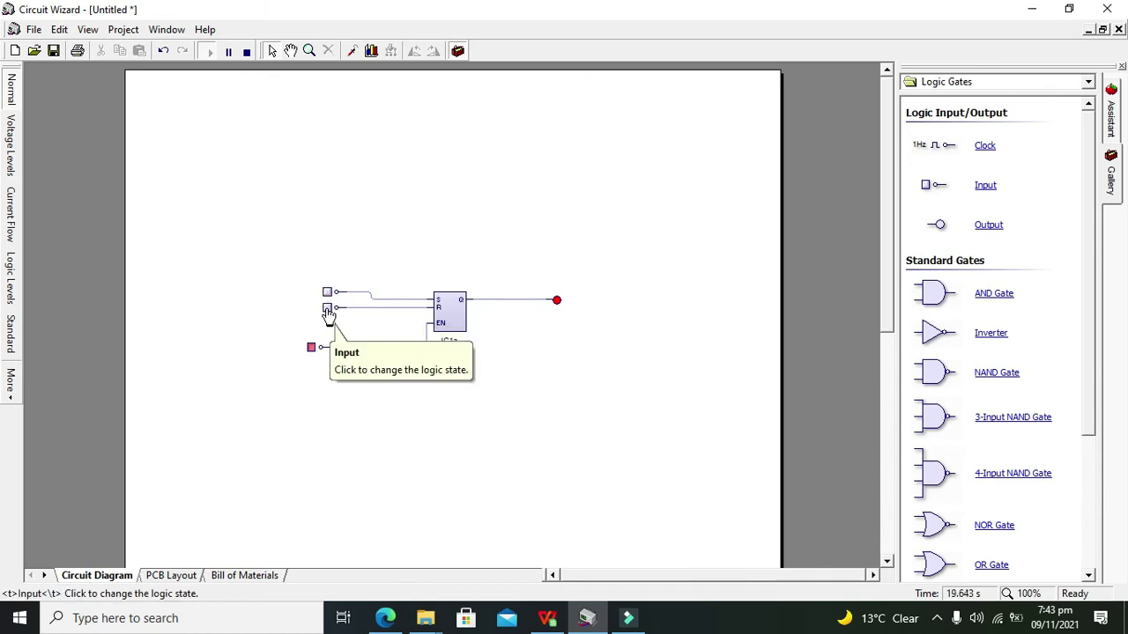
- Switch the R input high to reset the flip-flop, toggling it several times
left_click(327, 310)
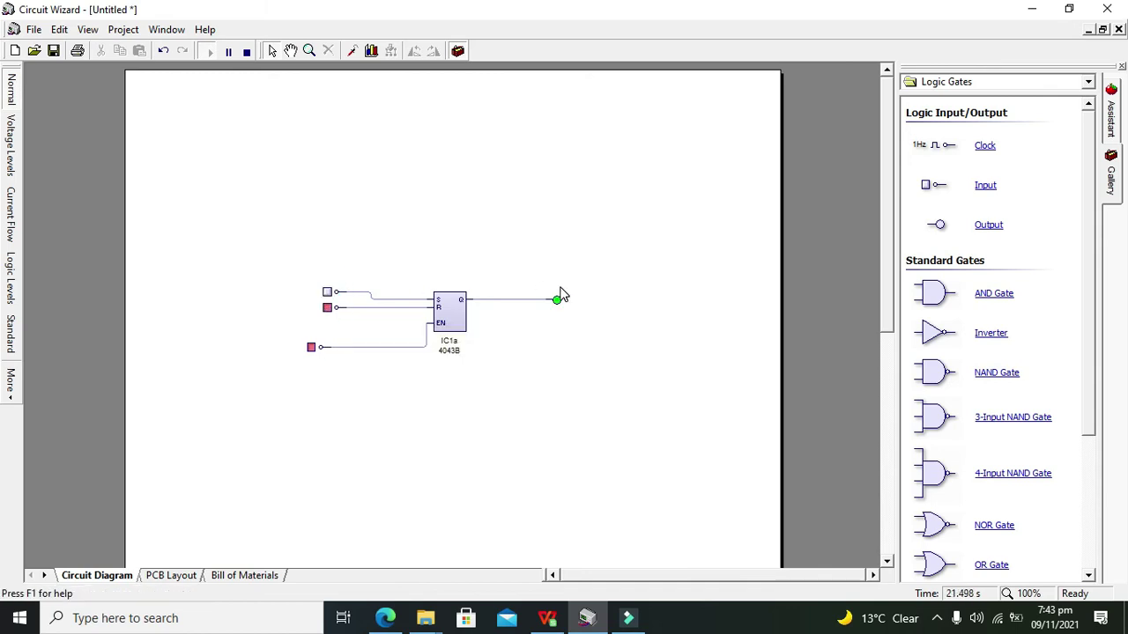
left_click(328, 310)
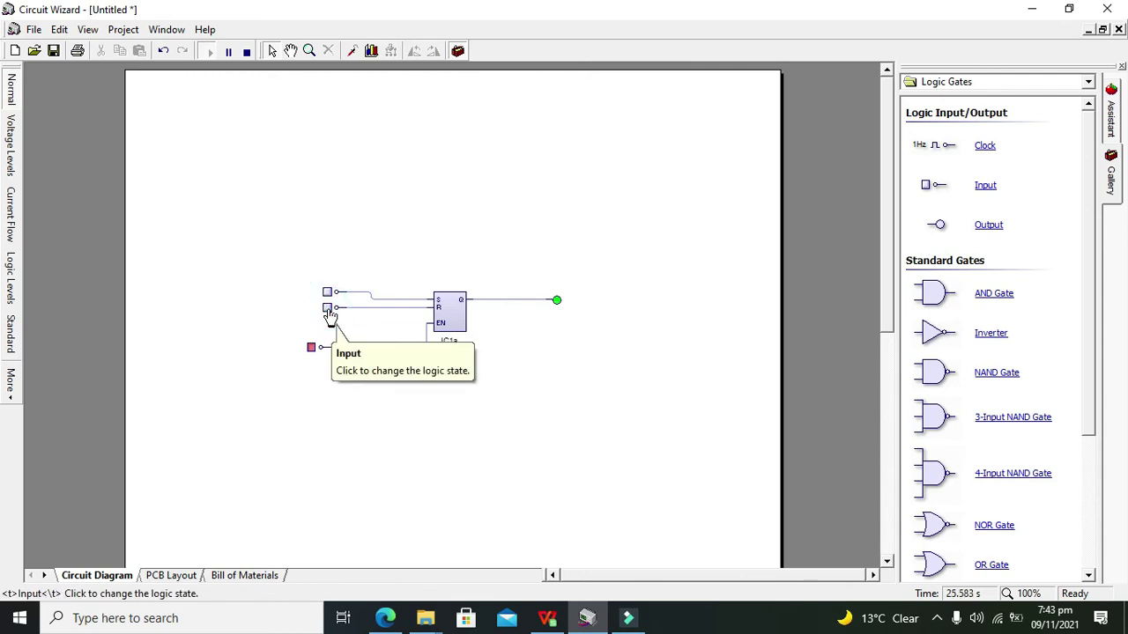
left_click(327, 309)
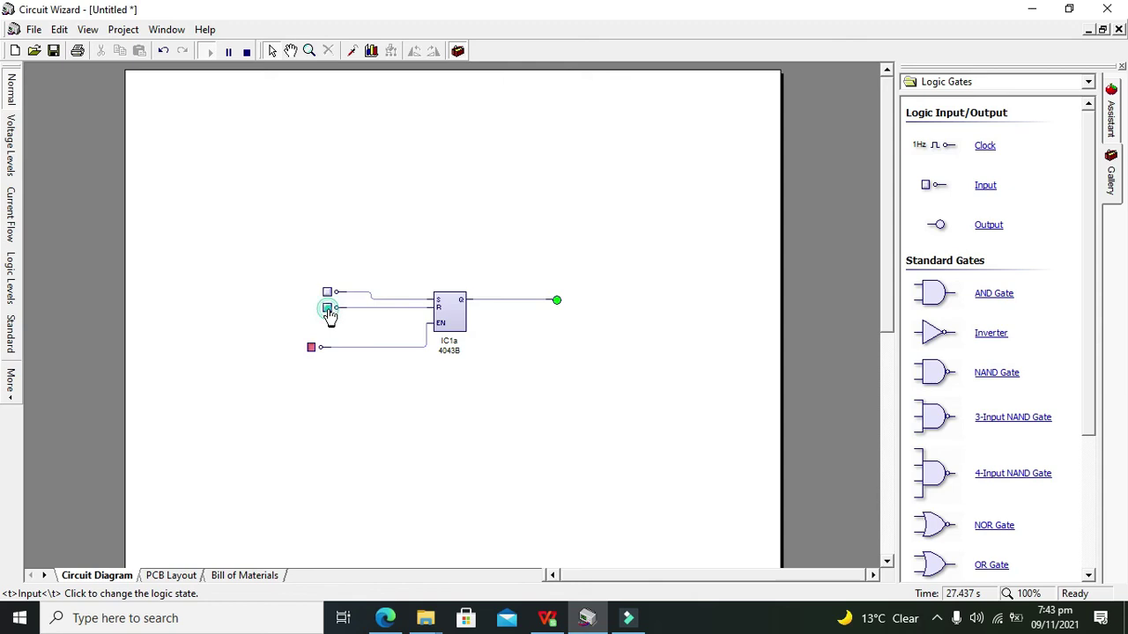
left_click(328, 310)
left_click(328, 310)
left_click(328, 309)
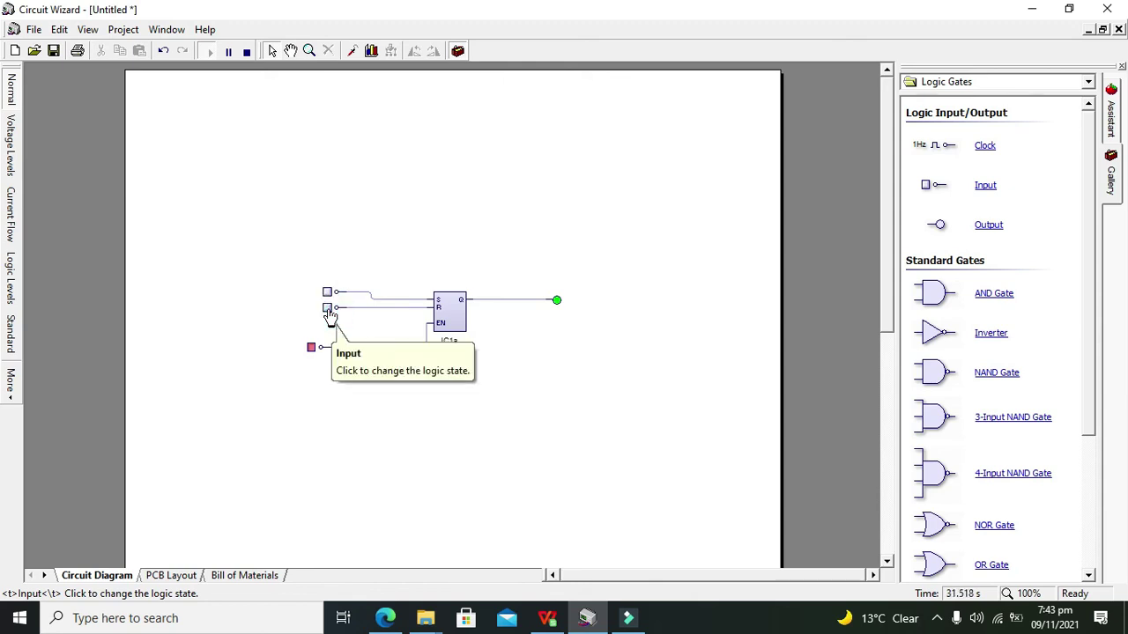
left_click(328, 310)
left_click(328, 311)
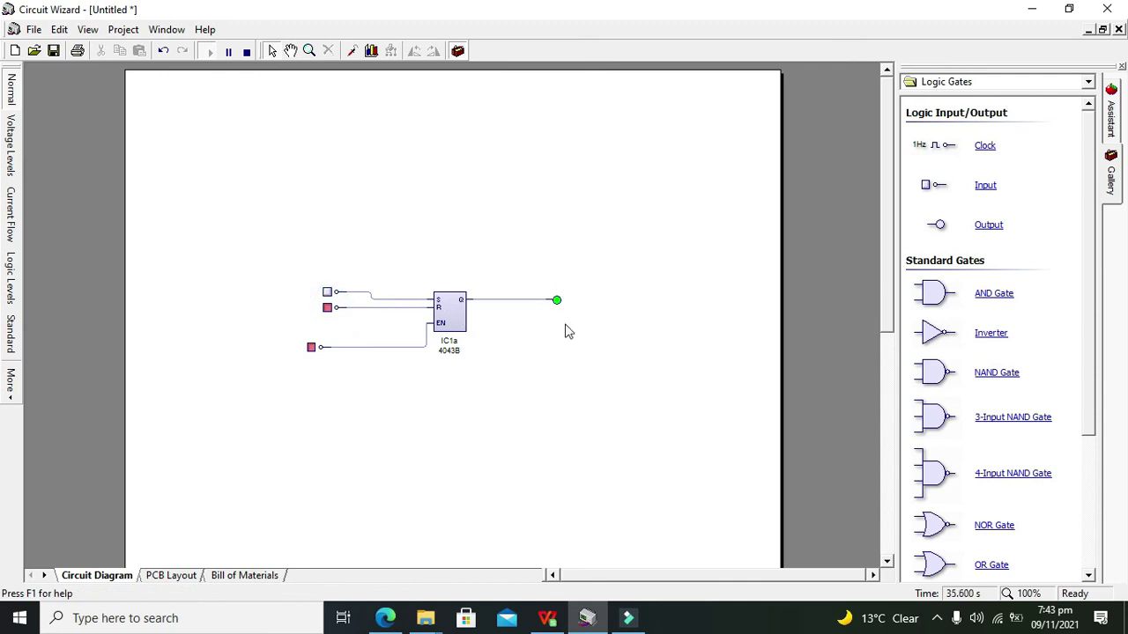
- Return R to low and deselect everything, leaving S and R low with EN high
left_click(328, 309)
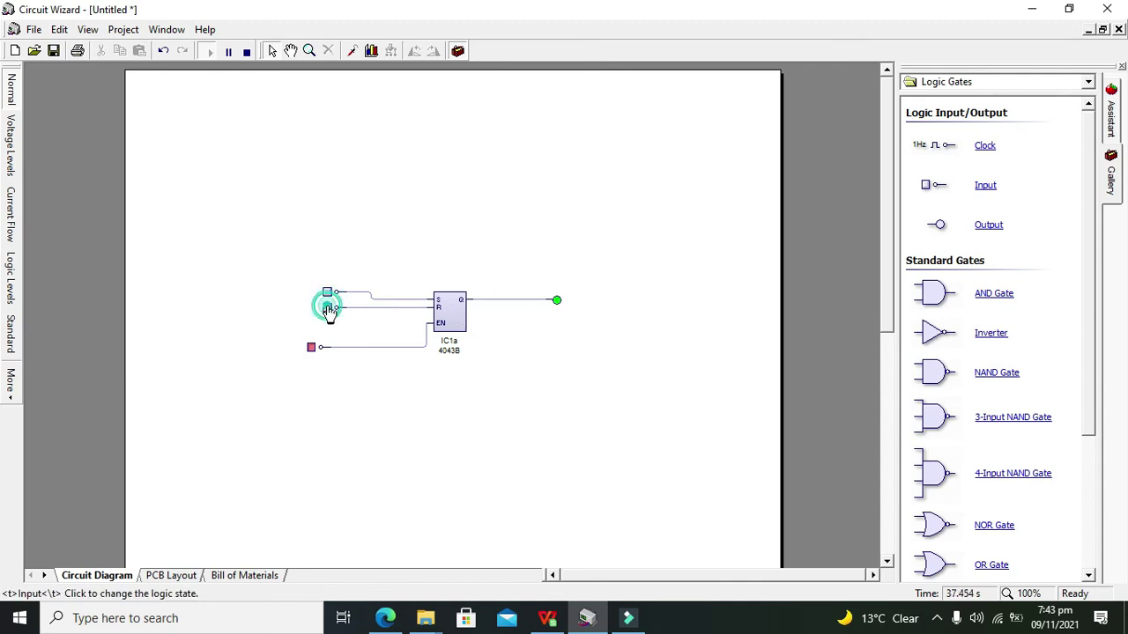
left_click(327, 308)
left_click(328, 308)
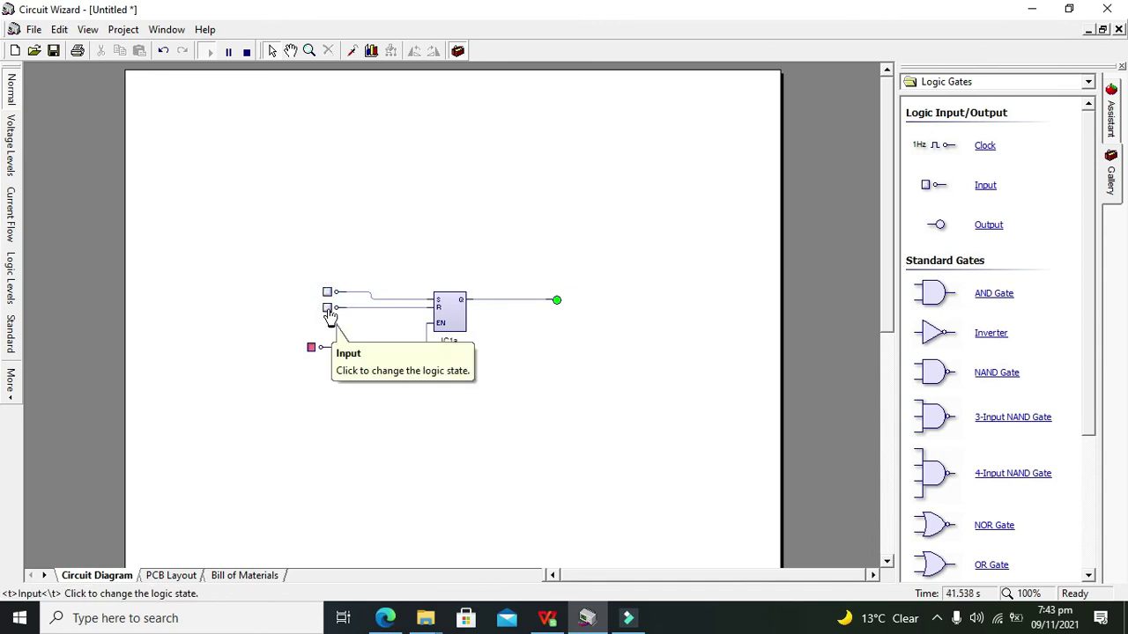
left_click(368, 328)
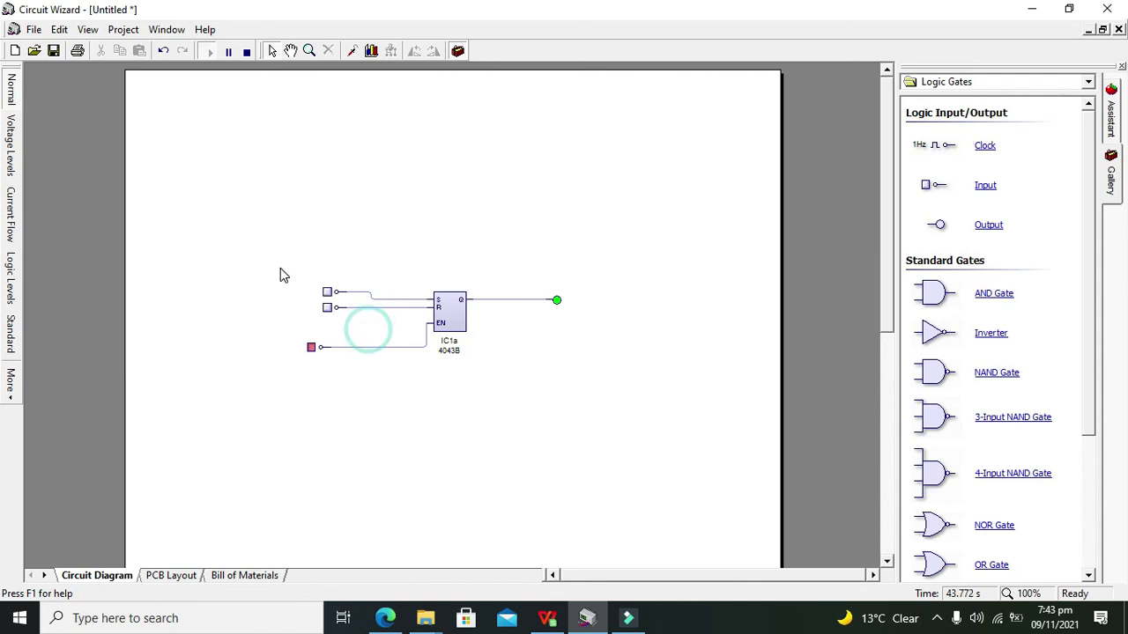
left_click(261, 239)
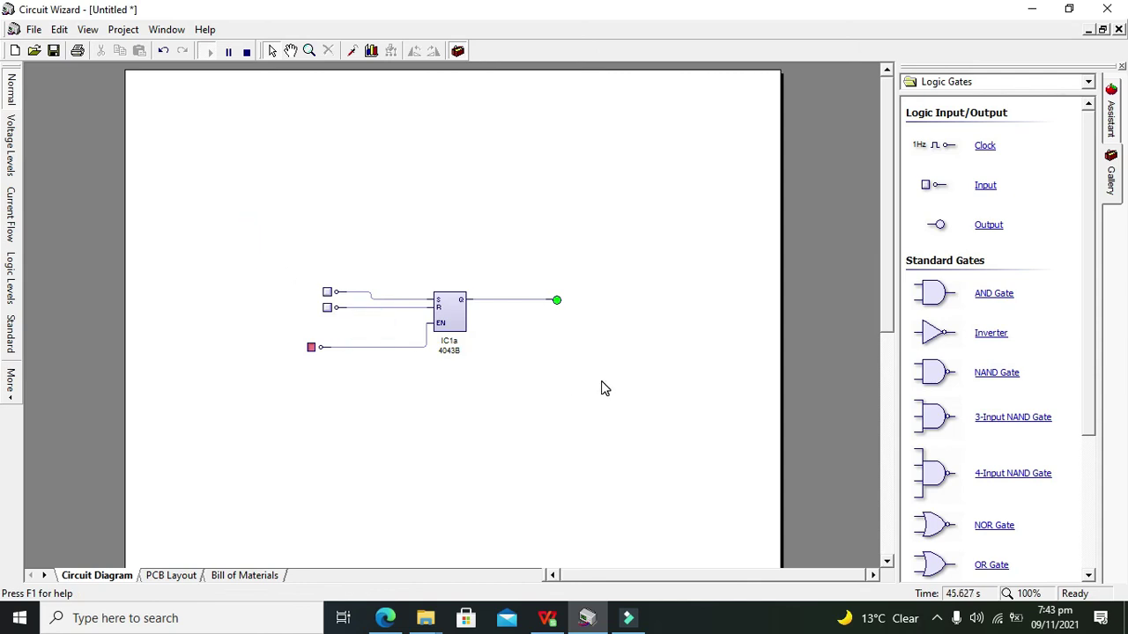